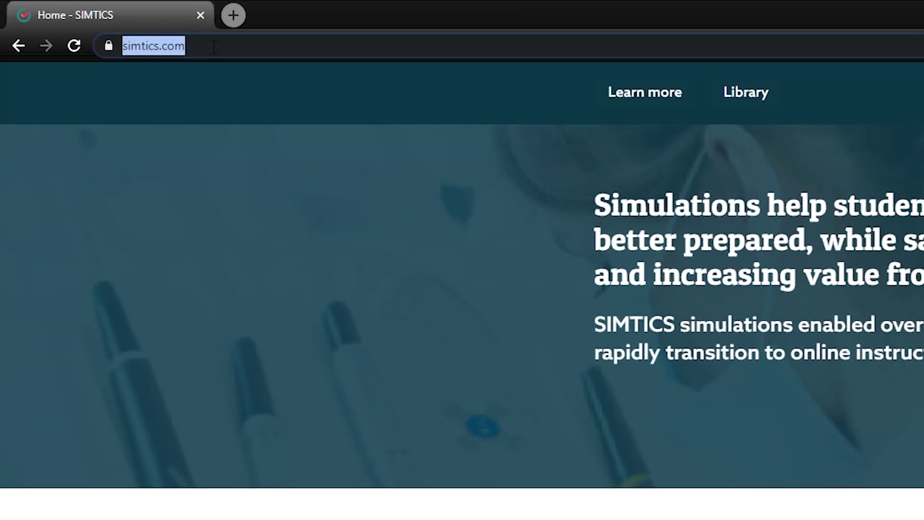
# - Load group.simtics.com, log in with the account password, and enter Group Admin
pyautogui.write('group.si')
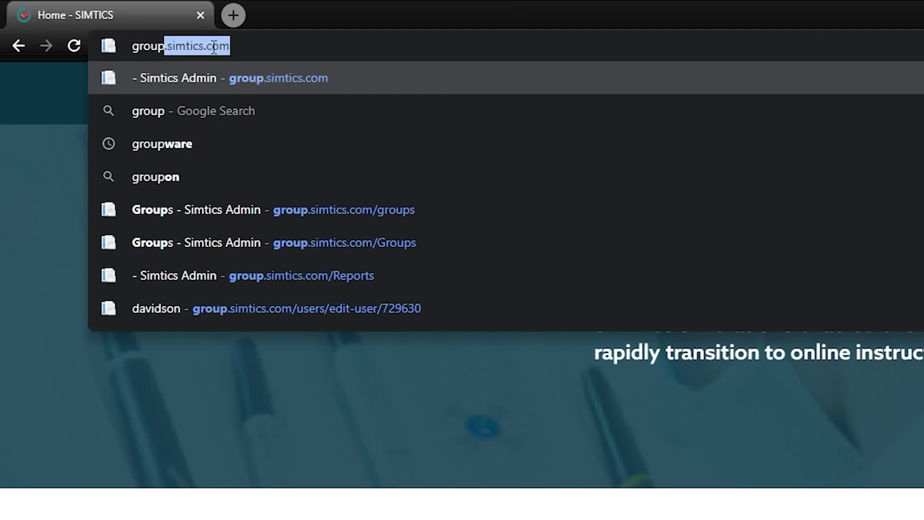
pyautogui.write('mtics.com')
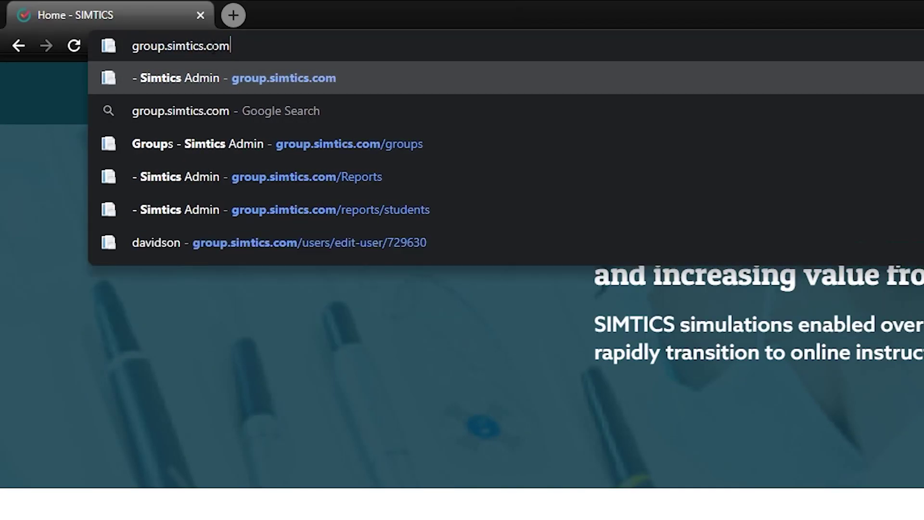
pyautogui.press('Return')
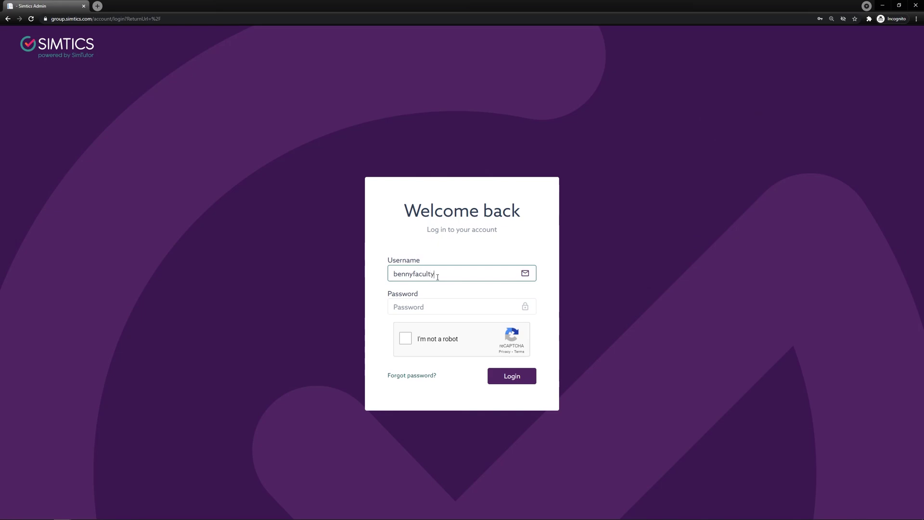
pyautogui.press('Tab')
pyautogui.write('•••••')
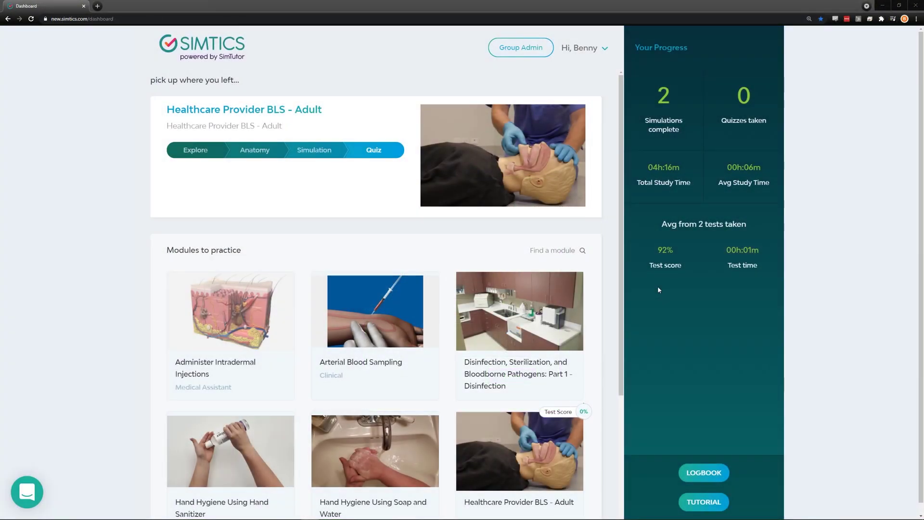
pyautogui.click(524, 49)
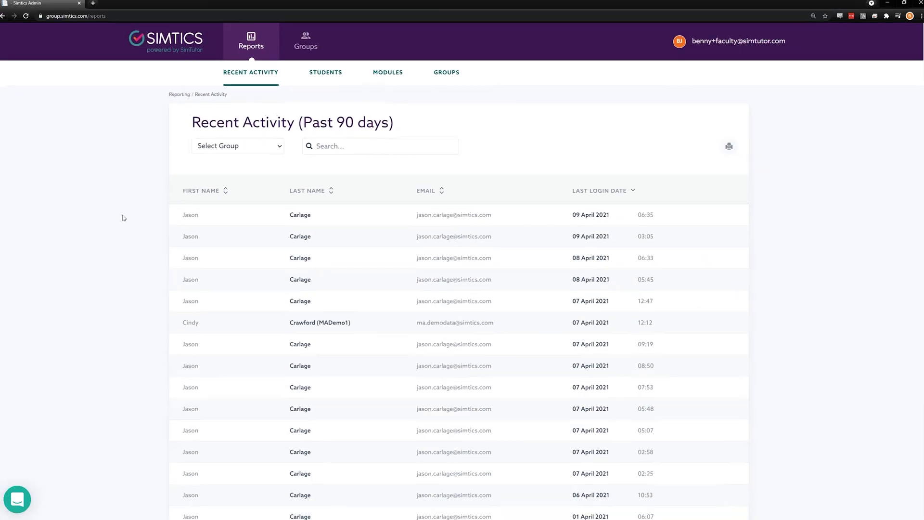
pyautogui.scroll(-1, 114, 191)
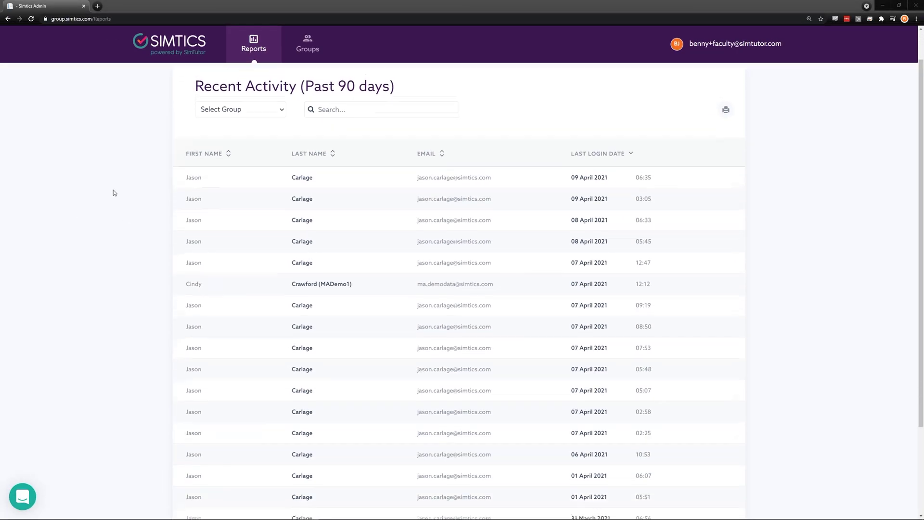
pyautogui.scroll(-3, 114, 192)
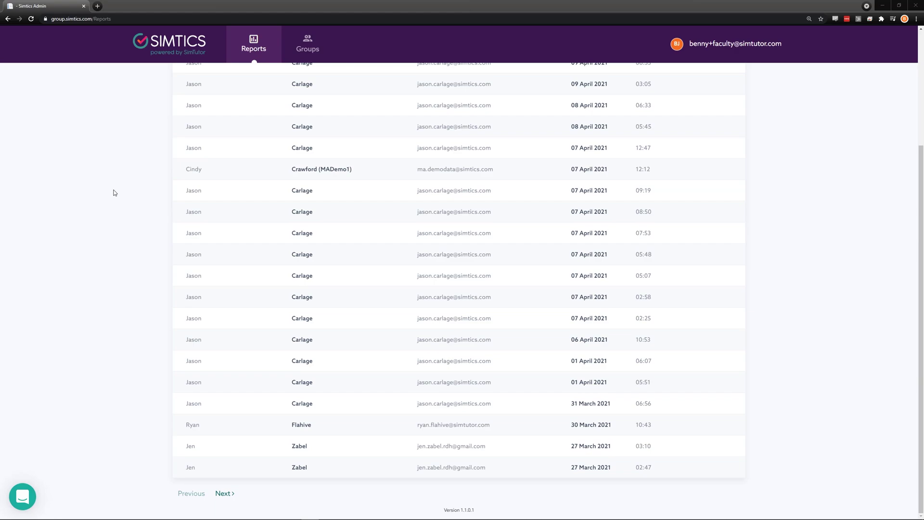
pyautogui.scroll(4, 114, 193)
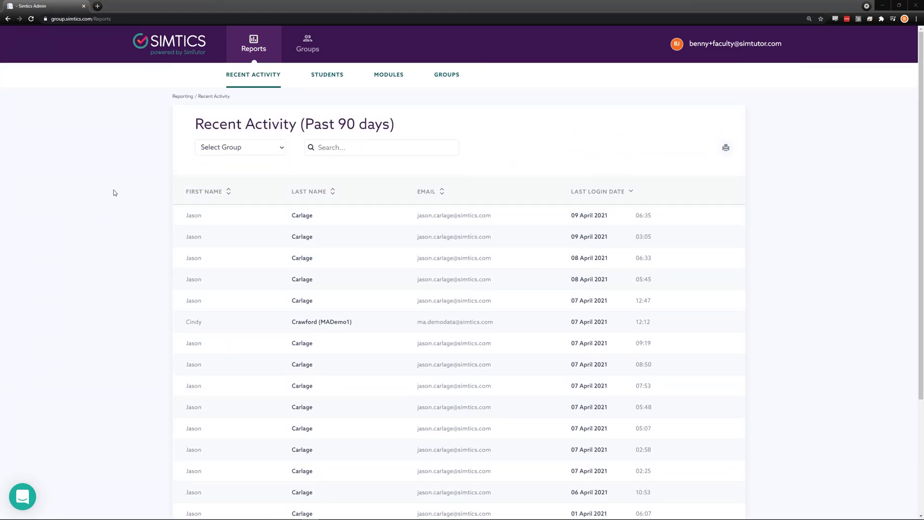
# - Filter activity to SIMTICS_2021_Group, search for 'Ryan', then clear the search
pyautogui.click(249, 150)
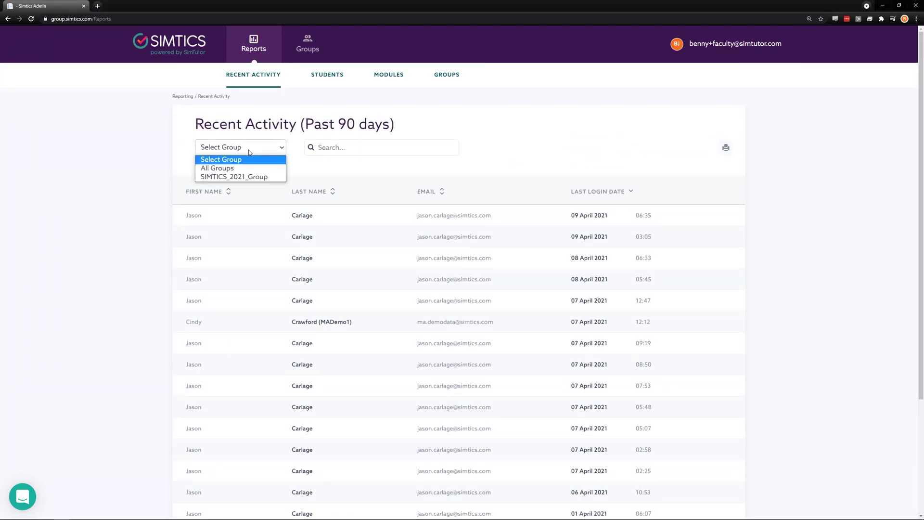
pyautogui.click(253, 177)
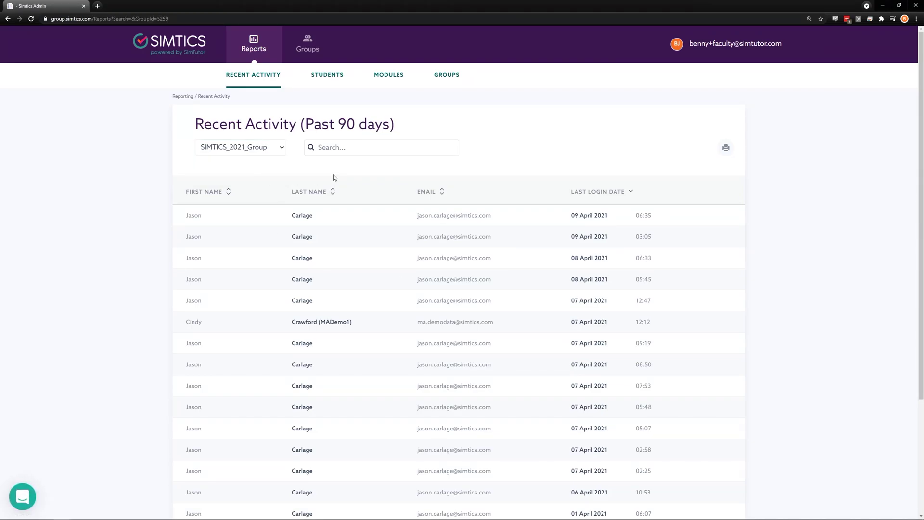
pyautogui.click(345, 150)
pyautogui.write('Ryan')
pyautogui.press('Return')
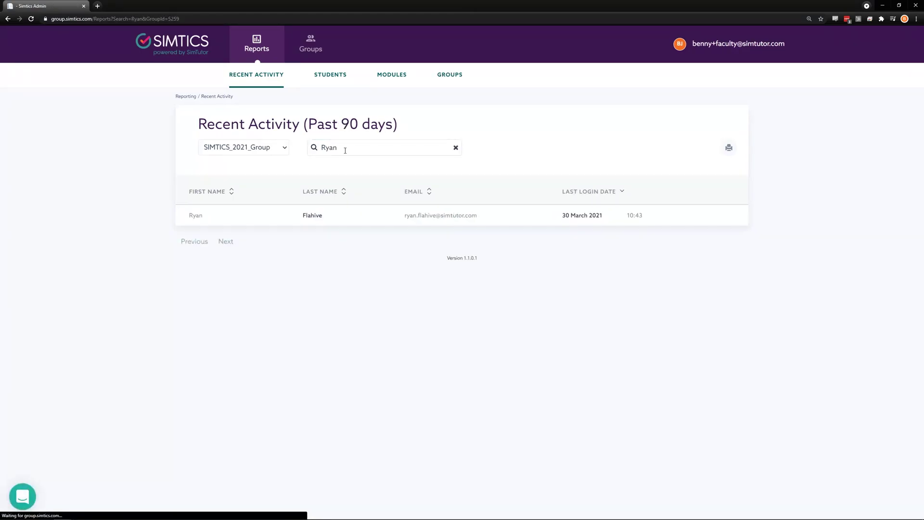
pyautogui.click(456, 147)
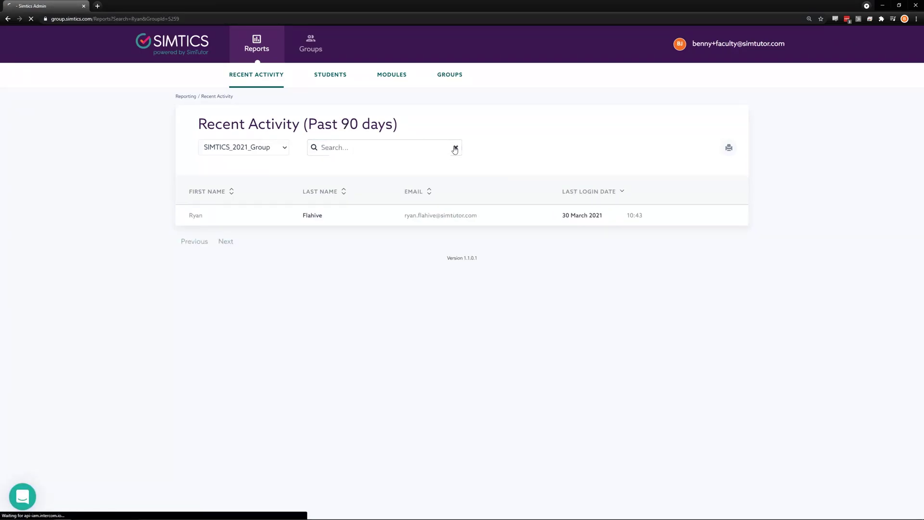
# - Sort the activity list by last name, ending in A to Z order
pyautogui.click(311, 195)
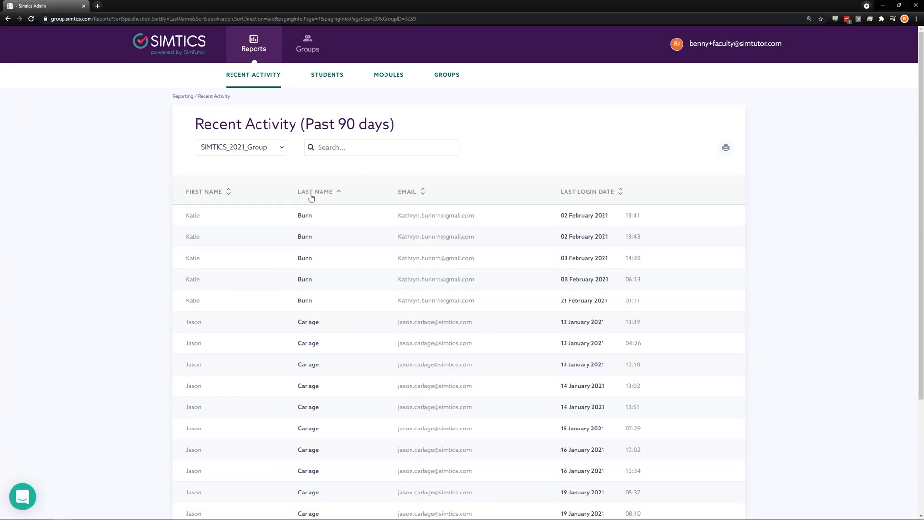
pyautogui.click(311, 197)
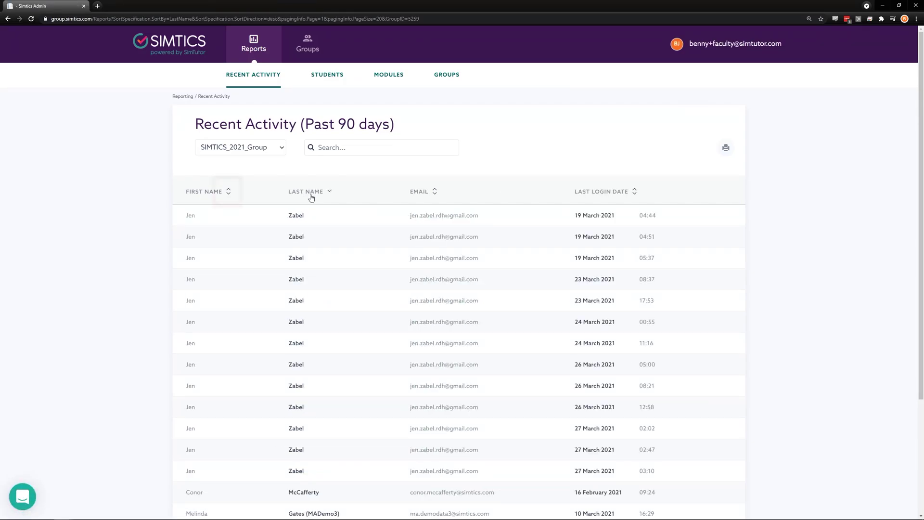
pyautogui.click(311, 197)
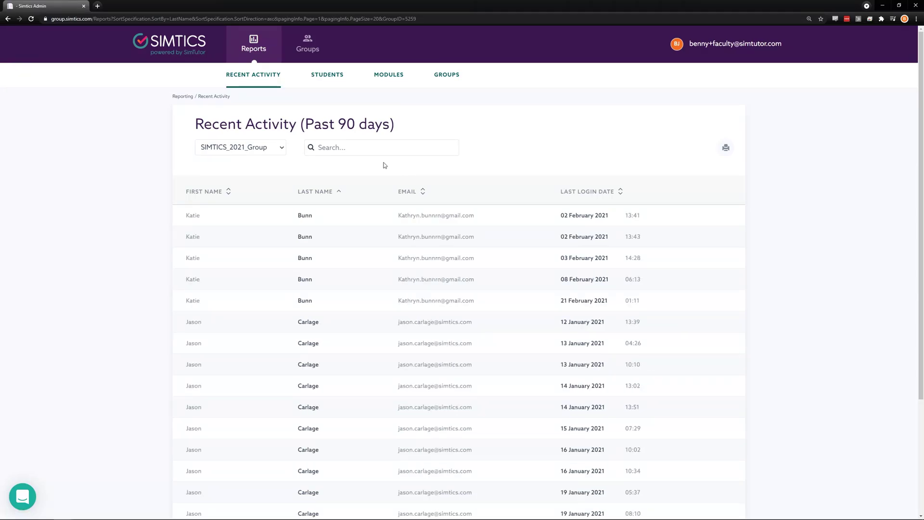
# - Switch to the Students report, keeping SIMTICS_2021_Group as the selected group
pyautogui.click(328, 80)
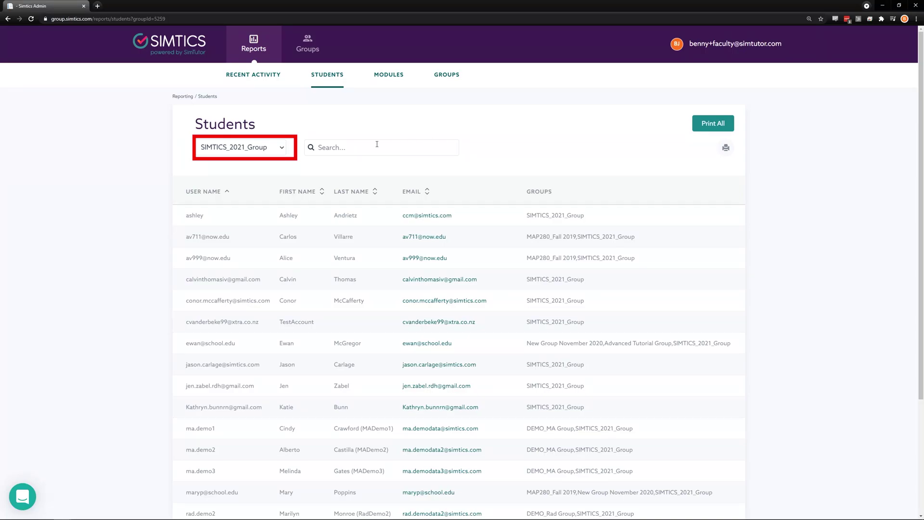
pyautogui.click(275, 148)
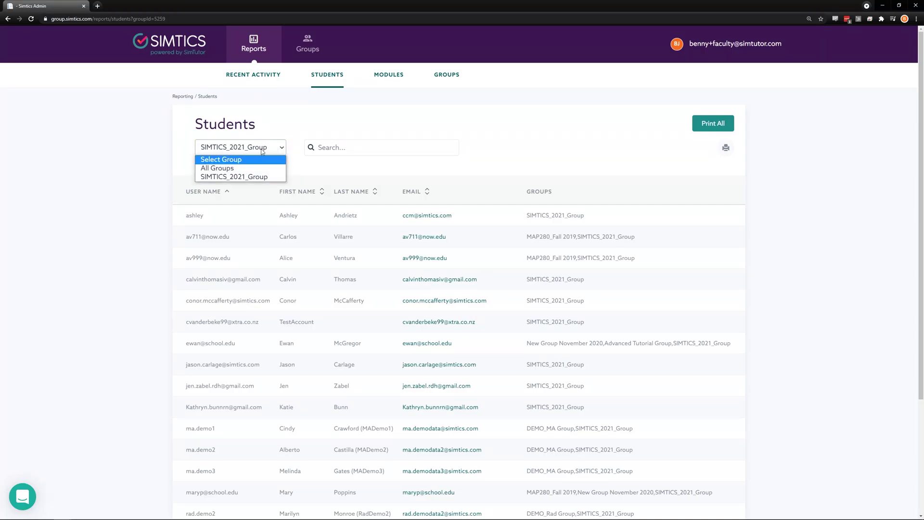
pyautogui.click(298, 170)
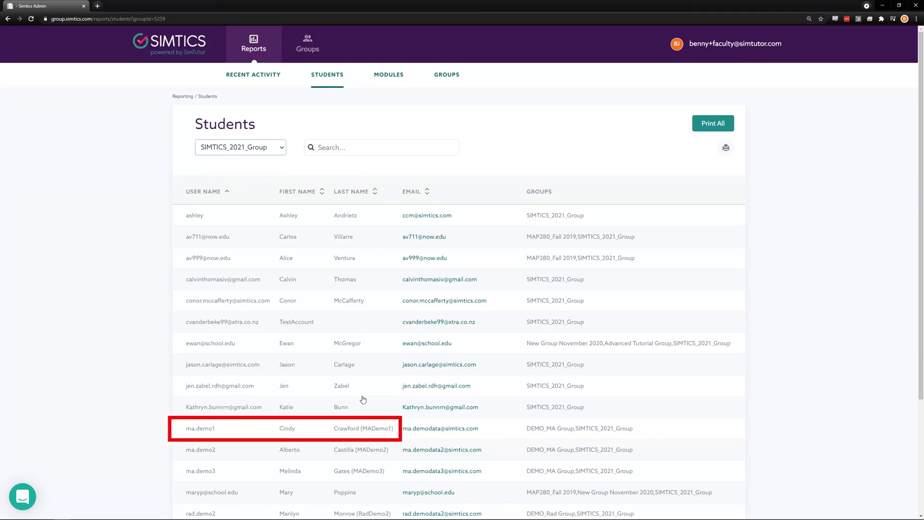
# - Open the ma.demo1 student's module score report from the Students table
pyautogui.click(365, 429)
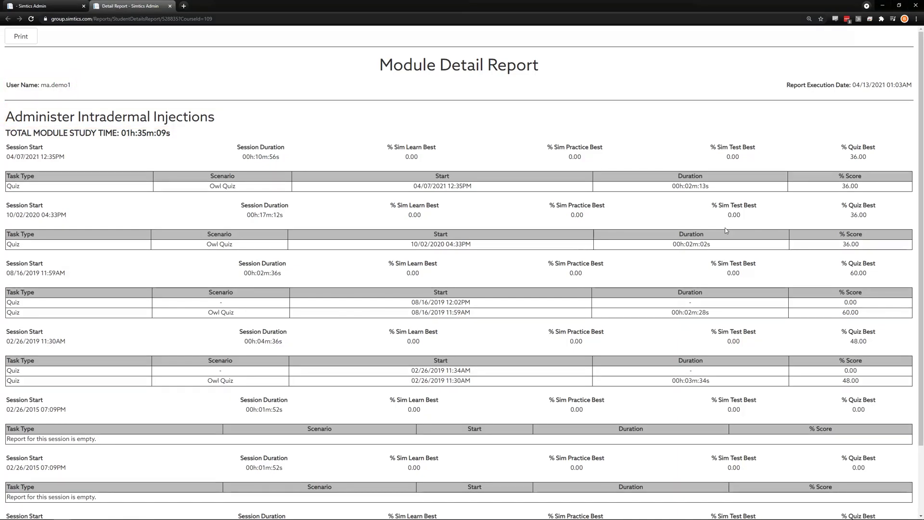
# - Scroll down through the Administer Intradermal Injections detail report
pyautogui.scroll(-1, 725, 228)
pyautogui.scroll(-1, 726, 230)
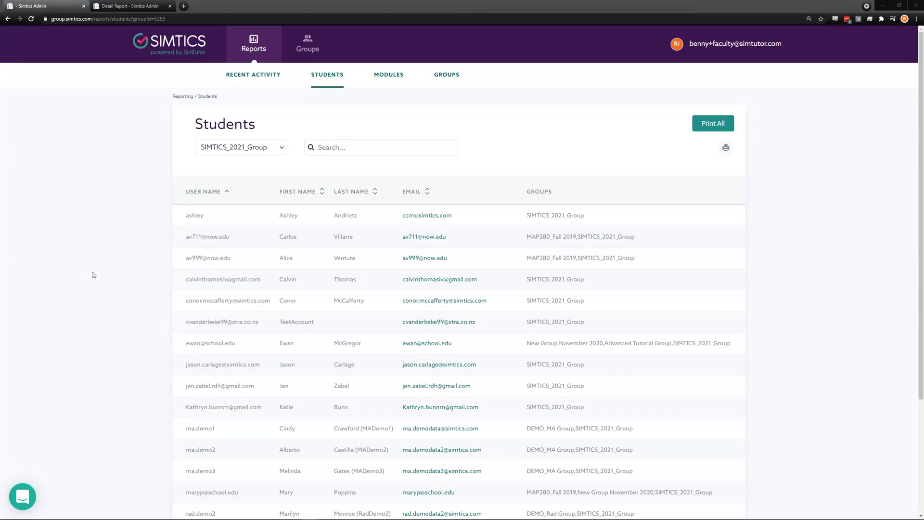
# - Open the Administer Intradermal Injections summary from the Modules list
pyautogui.click(384, 80)
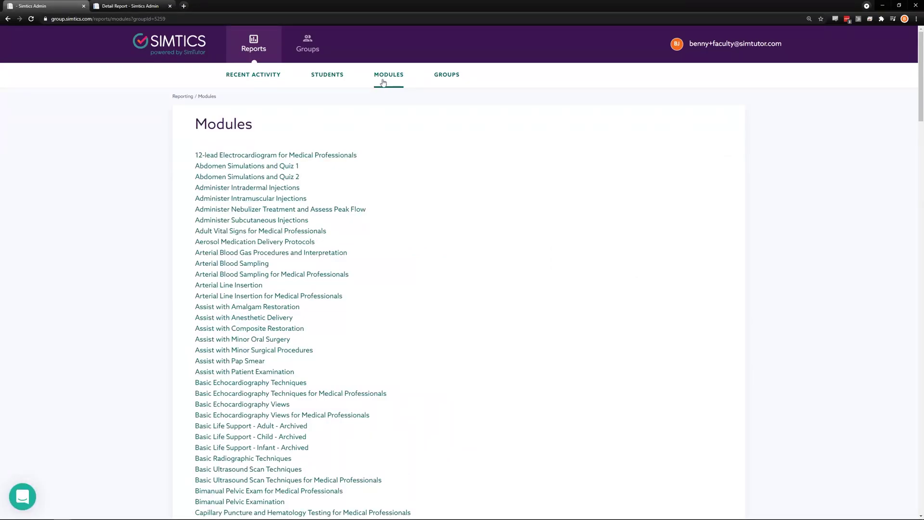
pyautogui.click(276, 187)
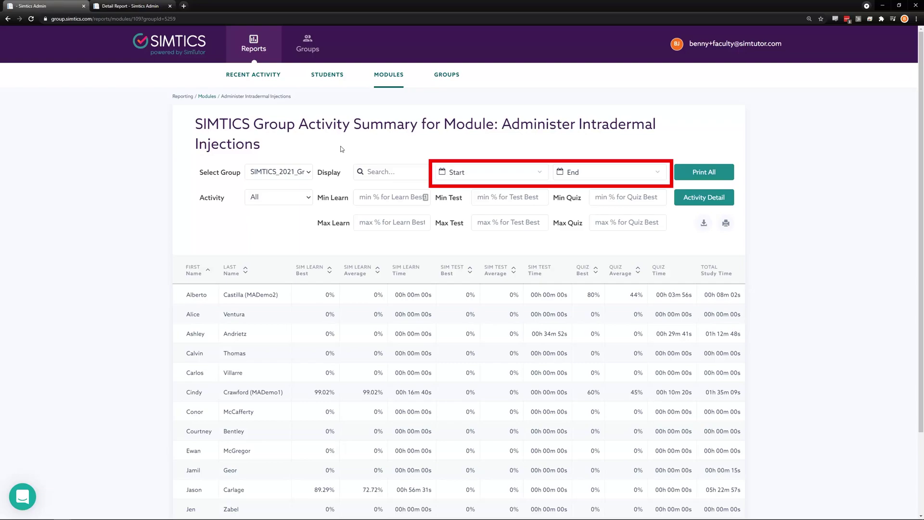
# - Keep Activity at All and apply a Max Quiz score filter of 65
pyautogui.click(285, 198)
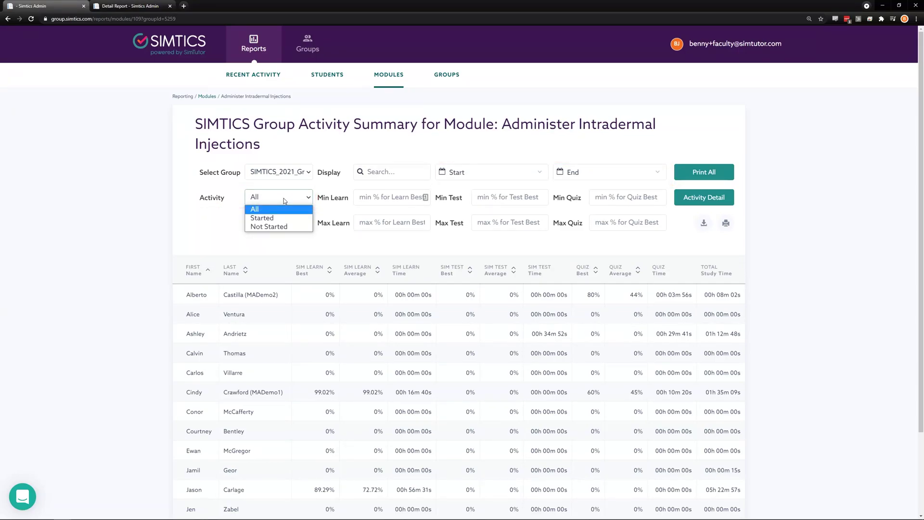
pyautogui.click(284, 198)
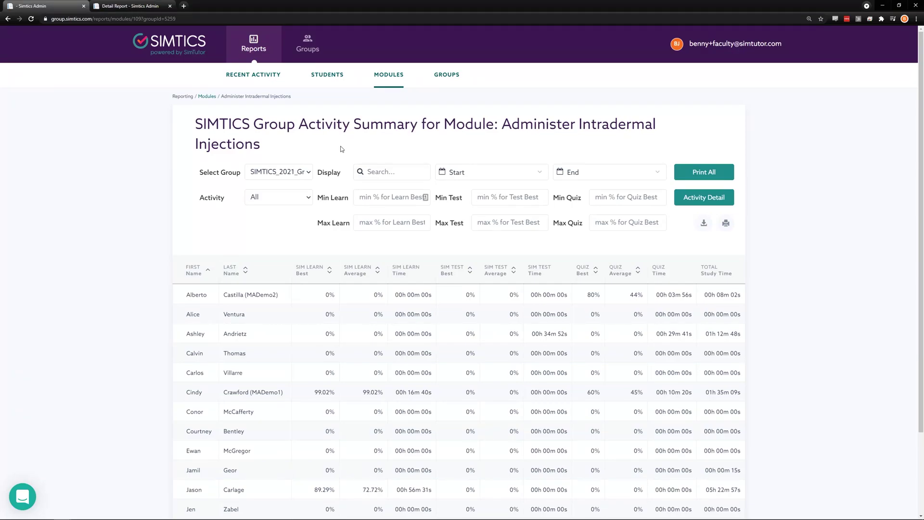
pyautogui.click(606, 223)
pyautogui.write('65')
pyautogui.press('Return')
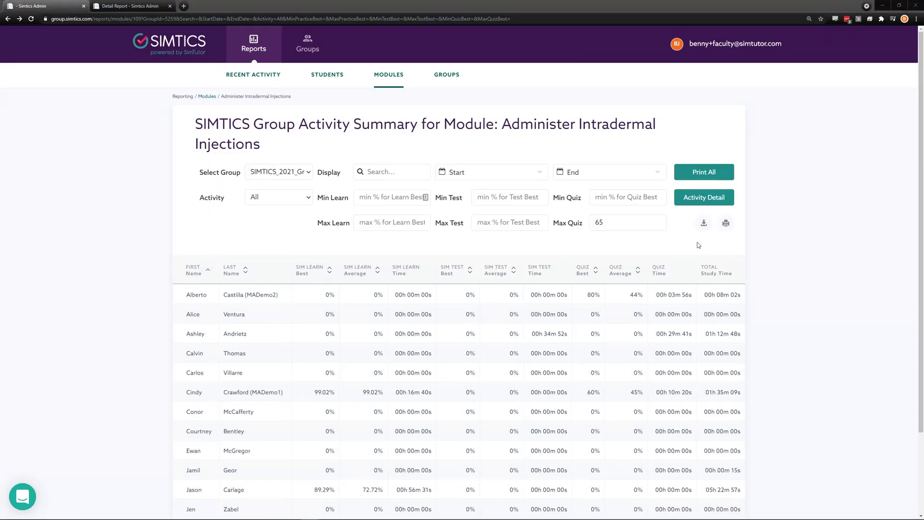
# - View the SIMTICS_2021_Group report's student tables, then go back to Recent Activity
pyautogui.click(446, 76)
pyautogui.click(238, 184)
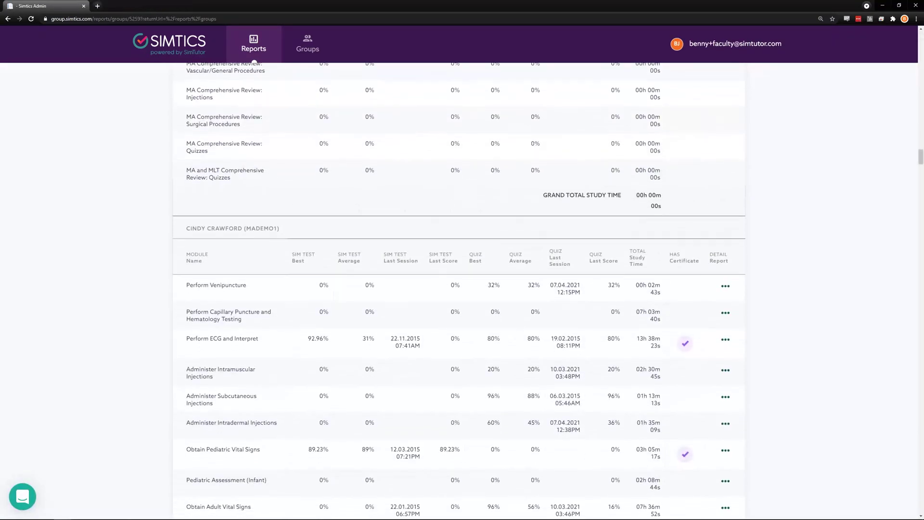
pyautogui.scroll(-3, 459, 289)
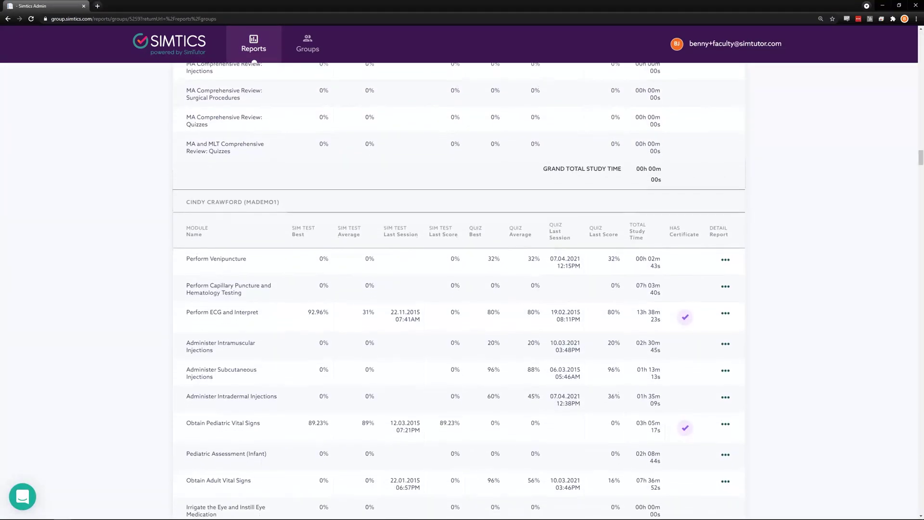
pyautogui.scroll(-3, 459, 288)
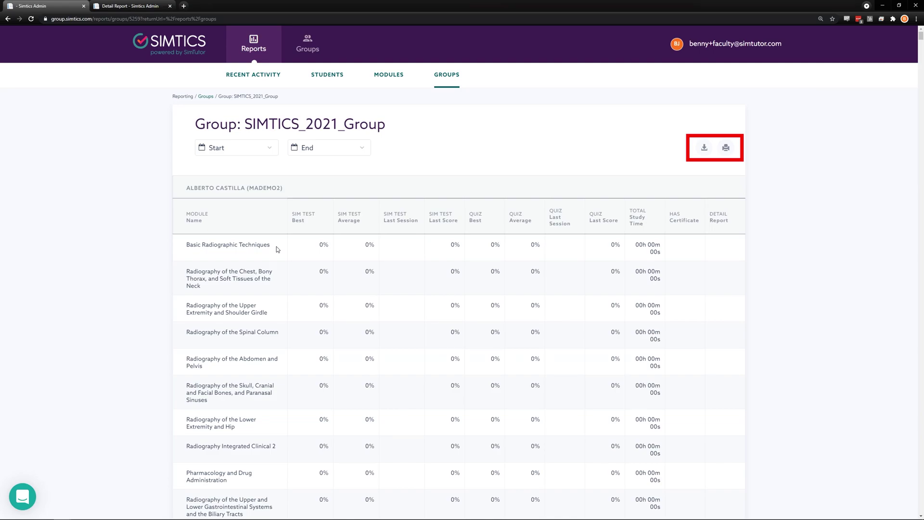
pyautogui.click(245, 61)
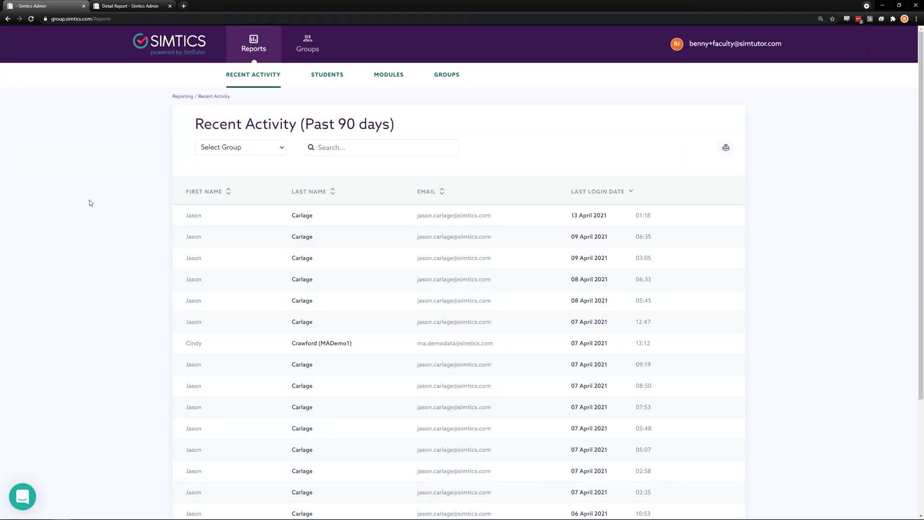